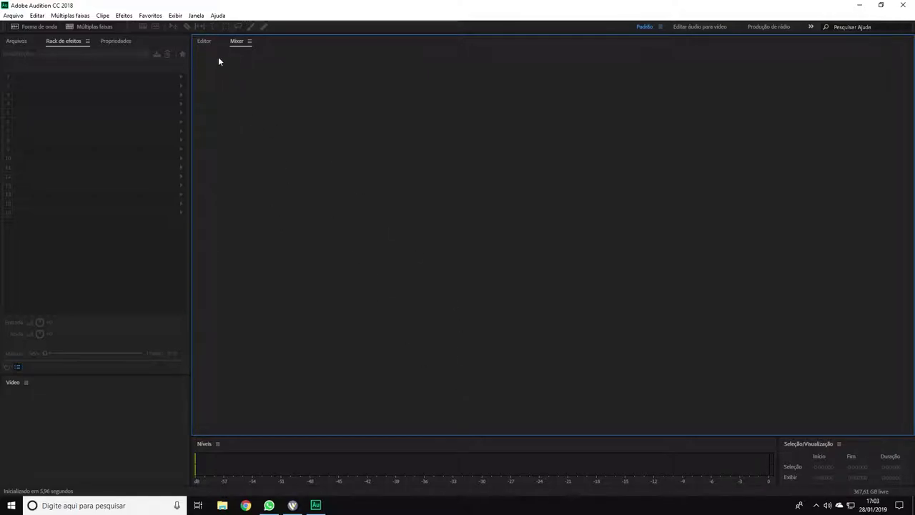
- Create a 48000 Hz stereo multitrack session named "Sessão sem título 1" without a template, replacing the existing session file
left_click(13, 15)
mouse_move(107, 27)
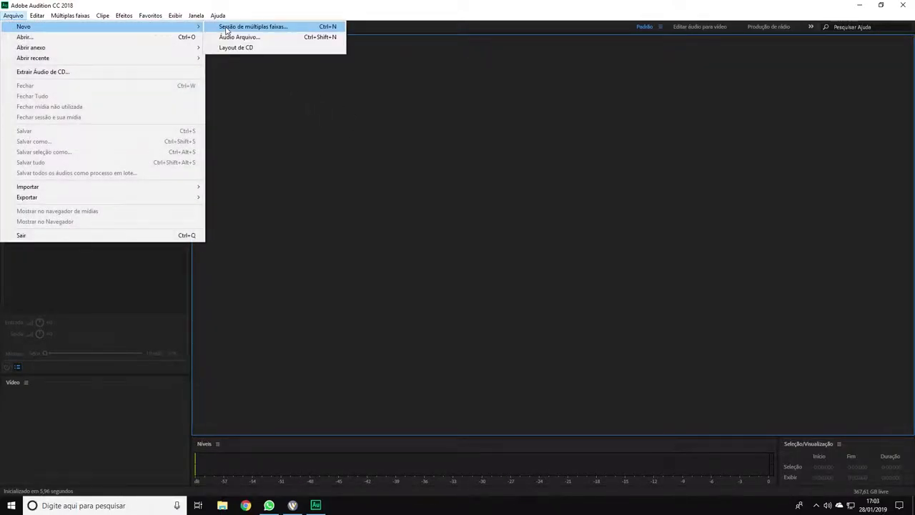
left_click(228, 29)
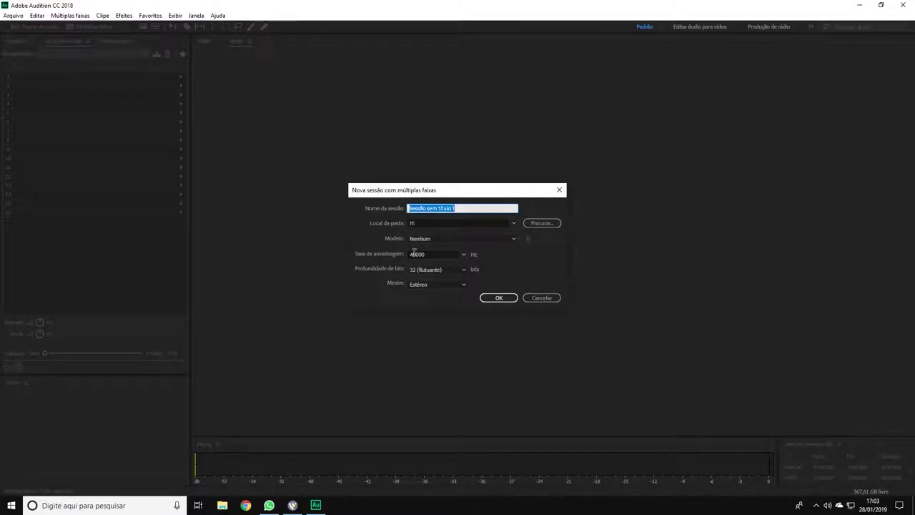
left_click(513, 241)
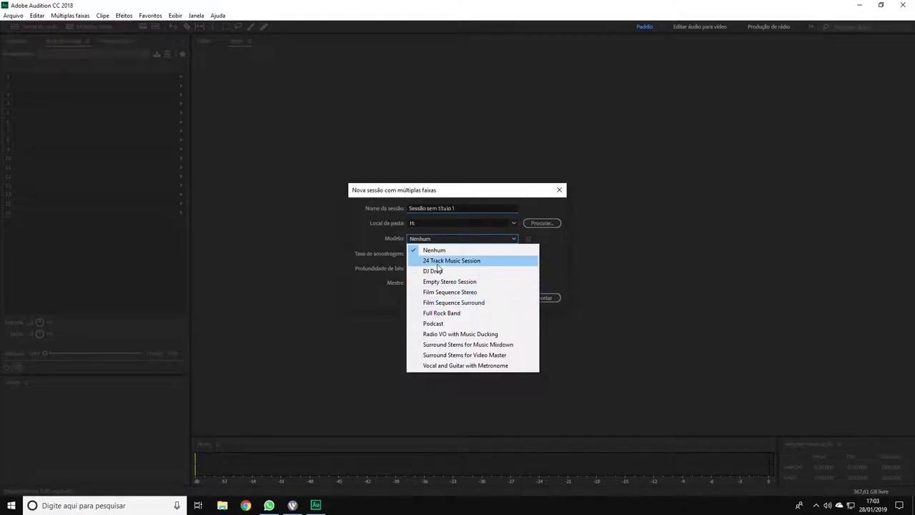
left_click(560, 265)
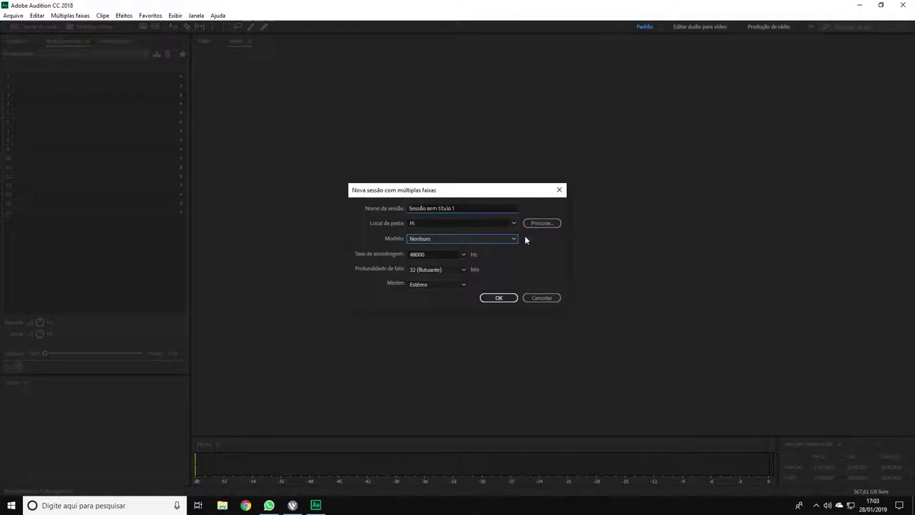
left_click(500, 298)
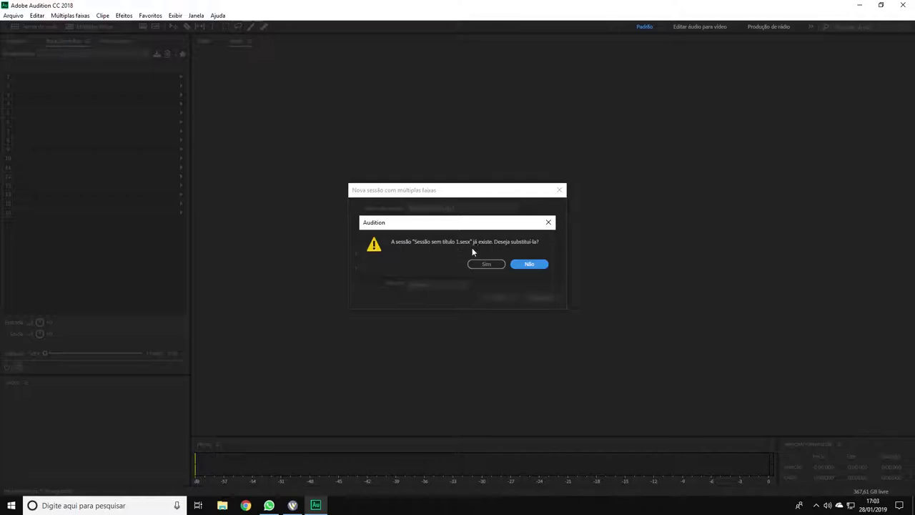
left_click(480, 265)
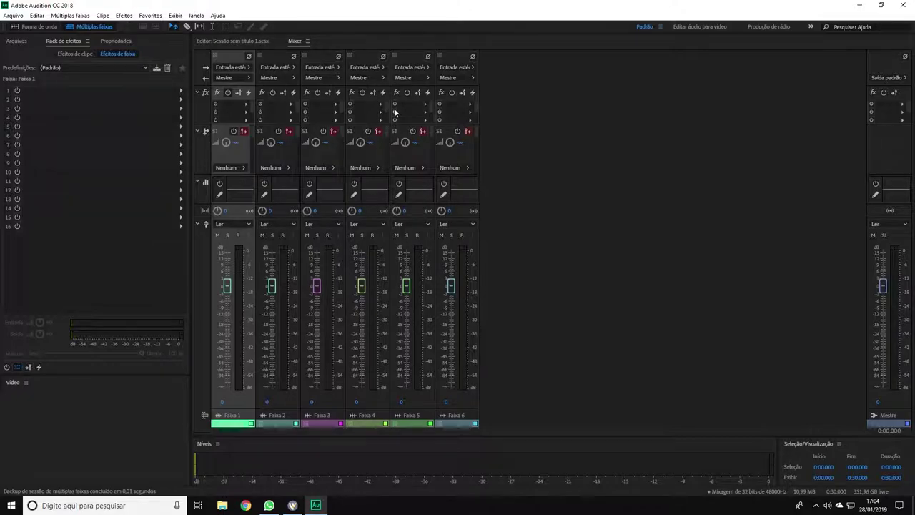
- Change the device class in the audio hardware preferences to ASIO and accept the device change
left_click(14, 15)
mouse_move(37, 16)
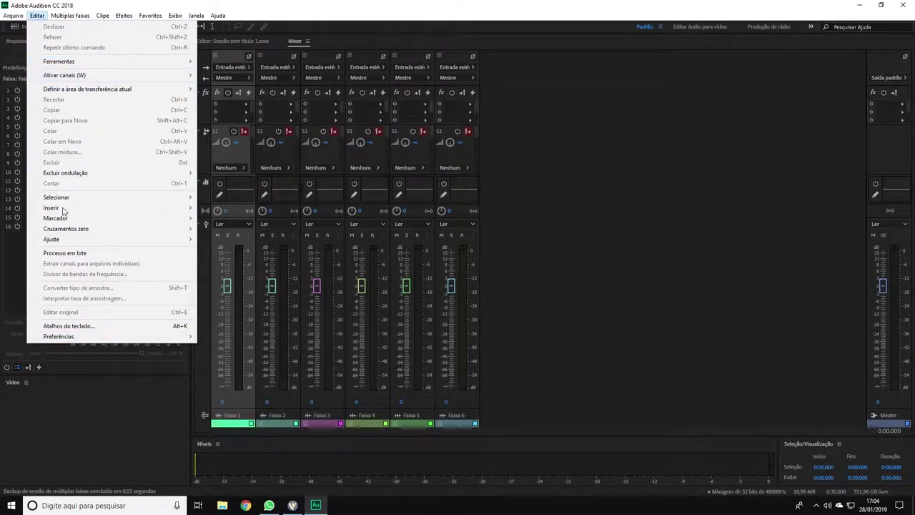
mouse_move(65, 336)
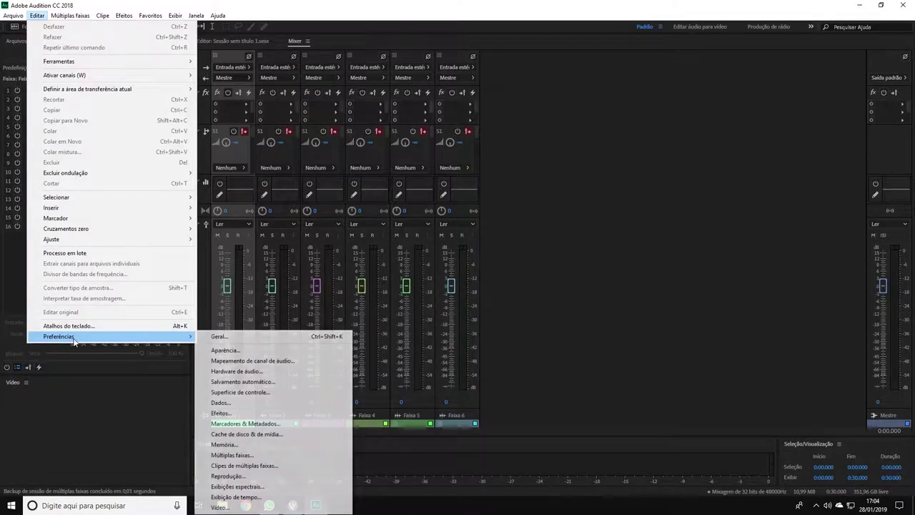
left_click(227, 373)
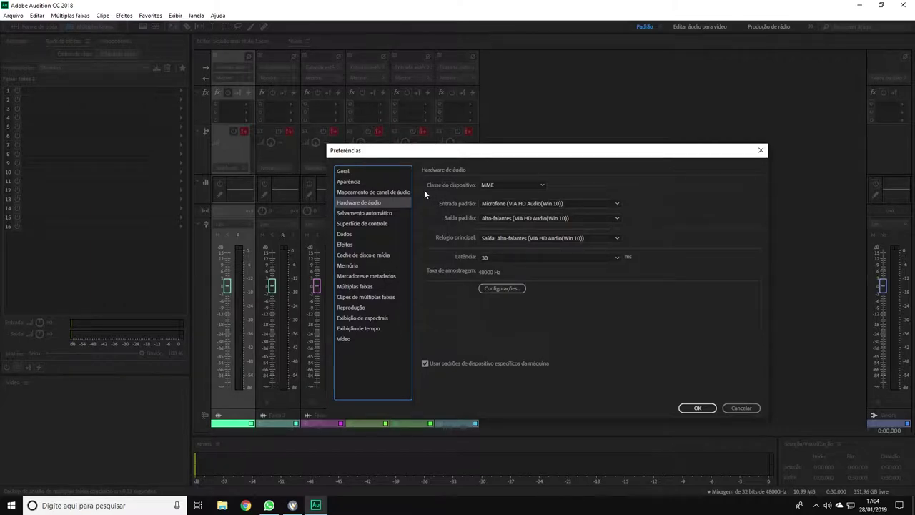
left_click(542, 186)
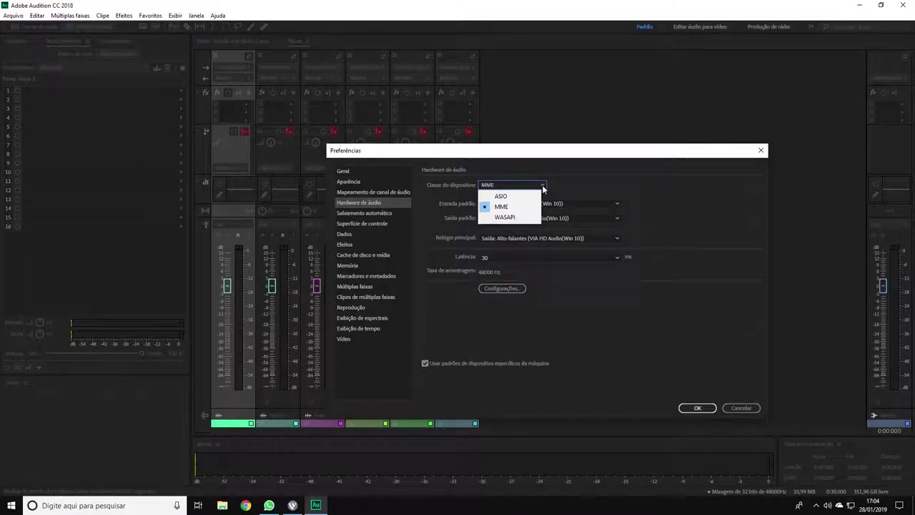
left_click(517, 197)
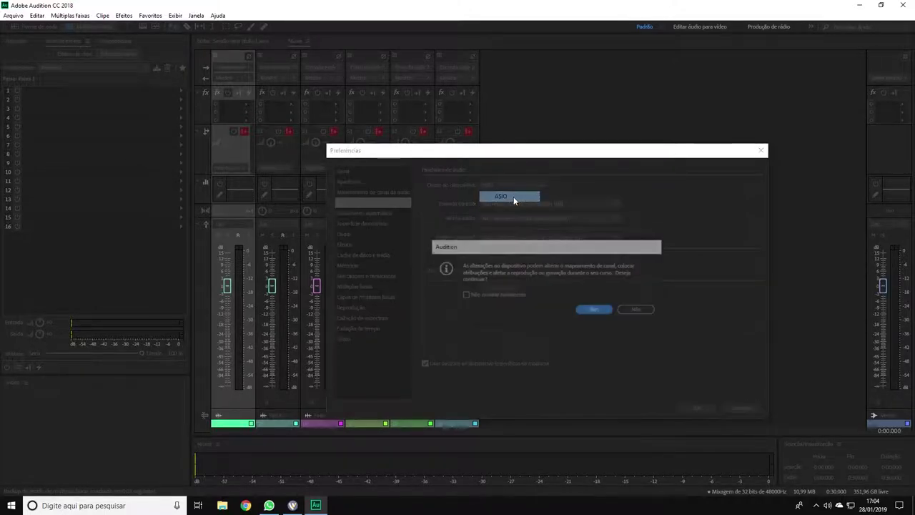
left_click(595, 310)
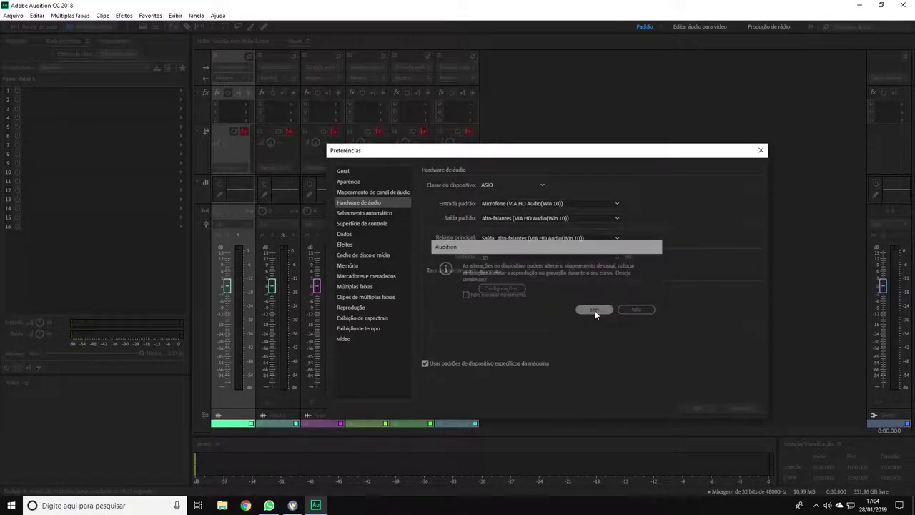
- Select UMC ASIO Driver as the audio device, set the I/O buffer size to 32, and apply the preferences
left_click(615, 204)
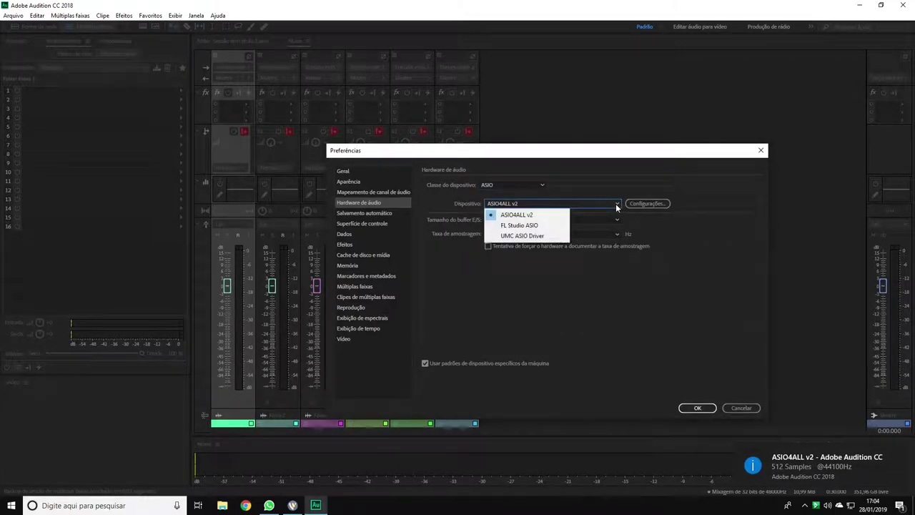
left_click(525, 239)
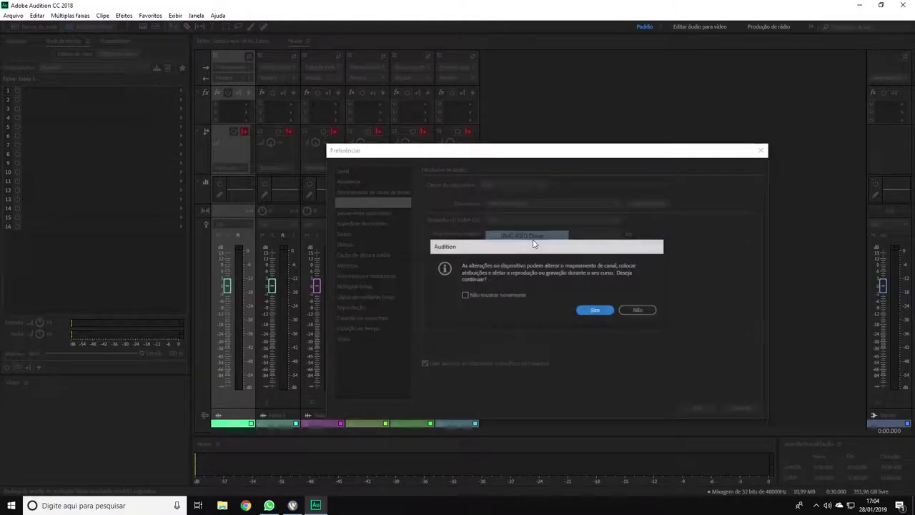
left_click(595, 311)
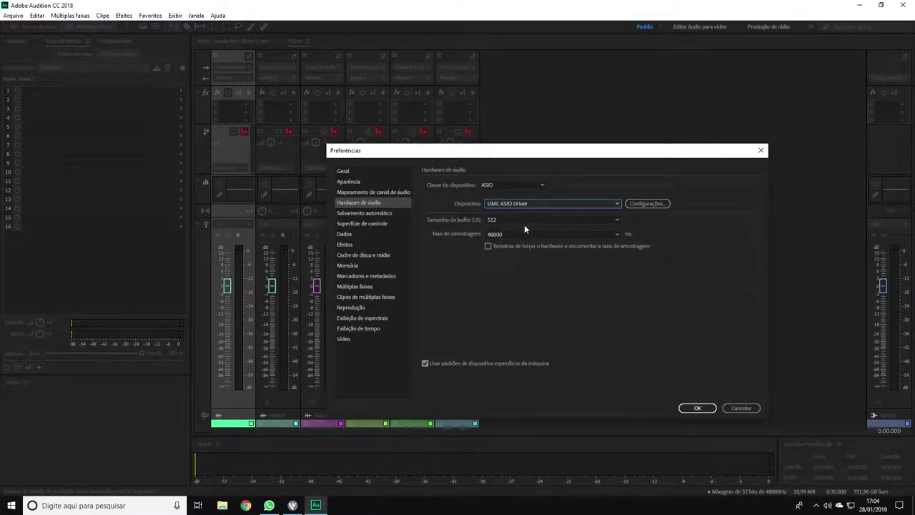
left_click(618, 220)
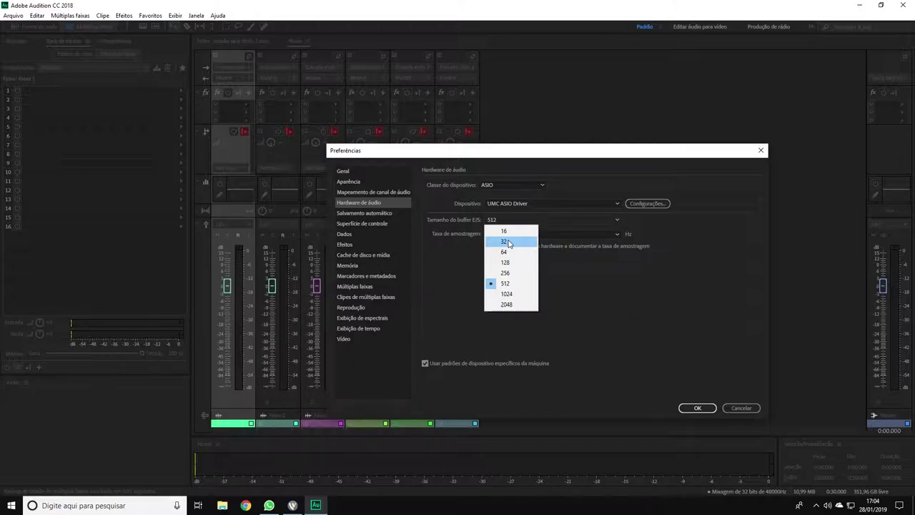
left_click(508, 243)
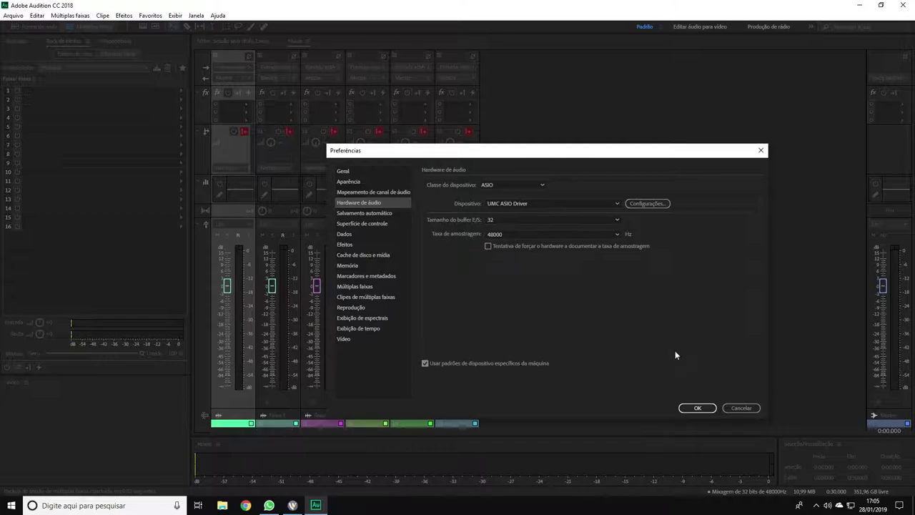
left_click(698, 408)
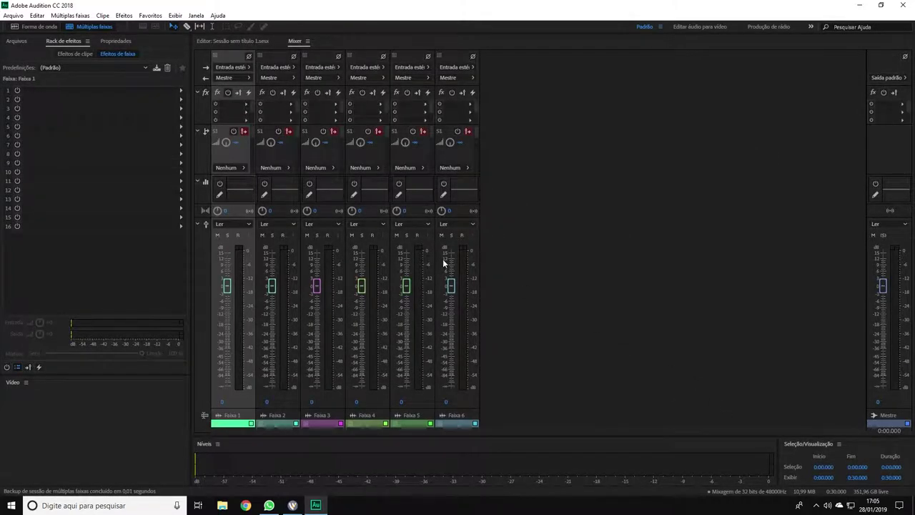
- Set the inputs of Faixa 1, Faixa 2 and Faixa 3 to the mono channel [01M] In 1
left_click(251, 70)
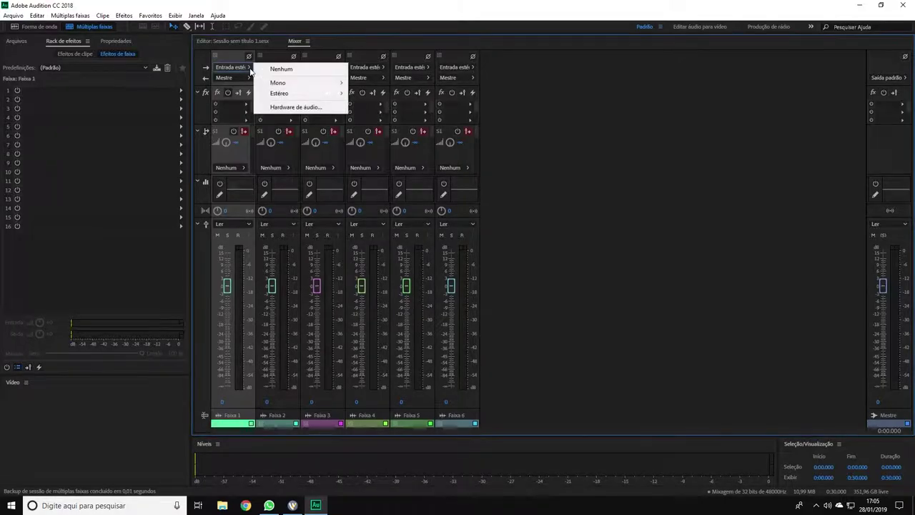
mouse_move(278, 83)
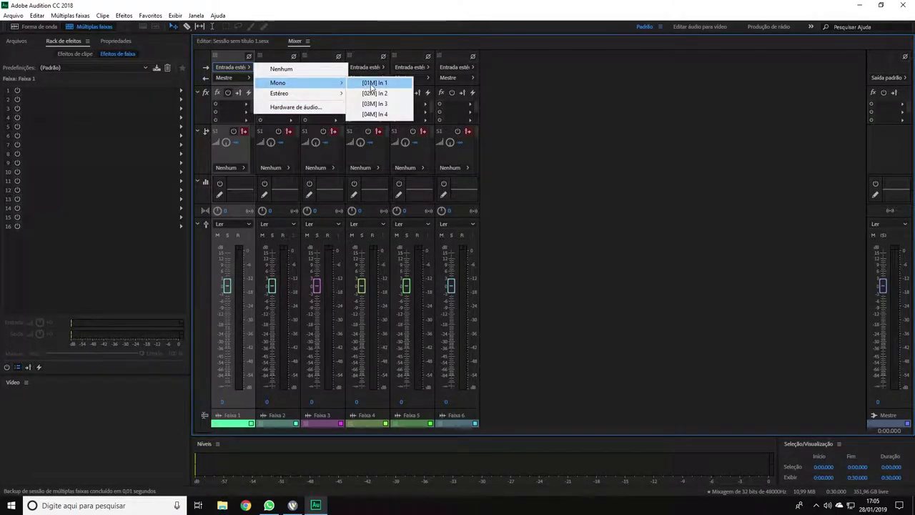
left_click(377, 83)
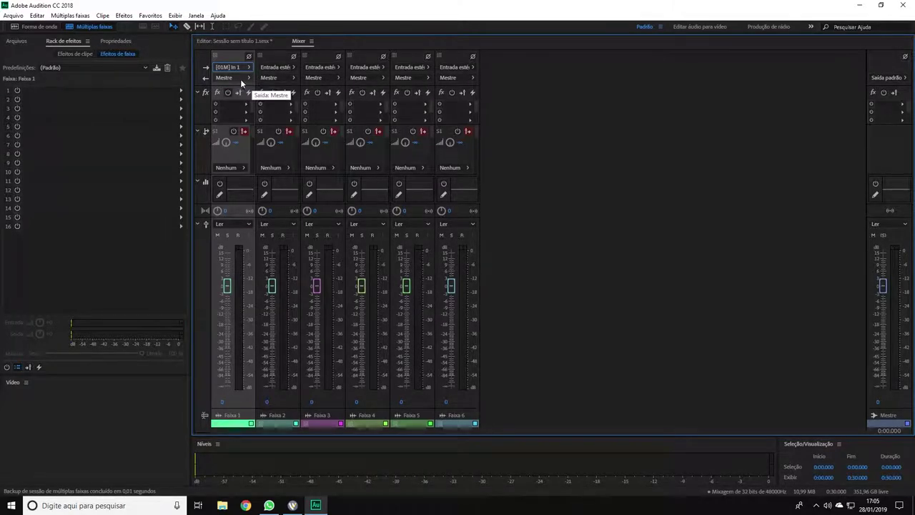
left_click(294, 69)
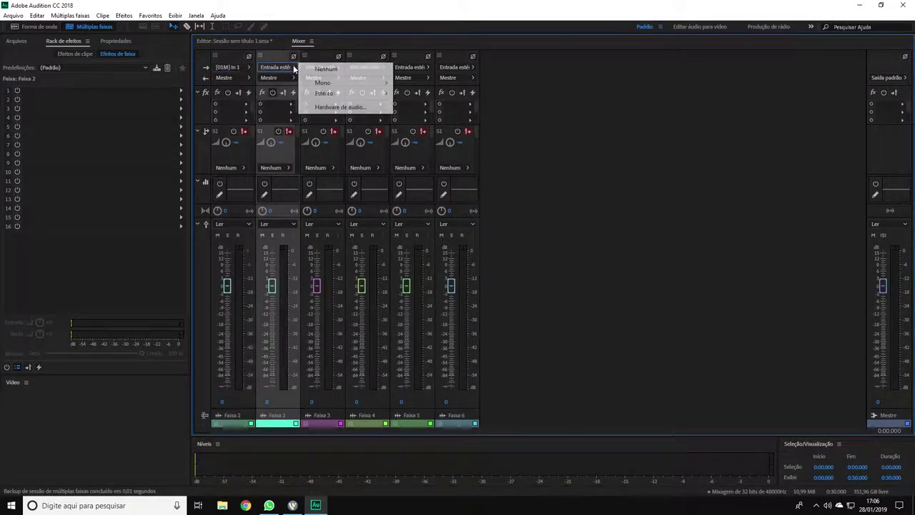
mouse_move(372, 84)
left_click(419, 83)
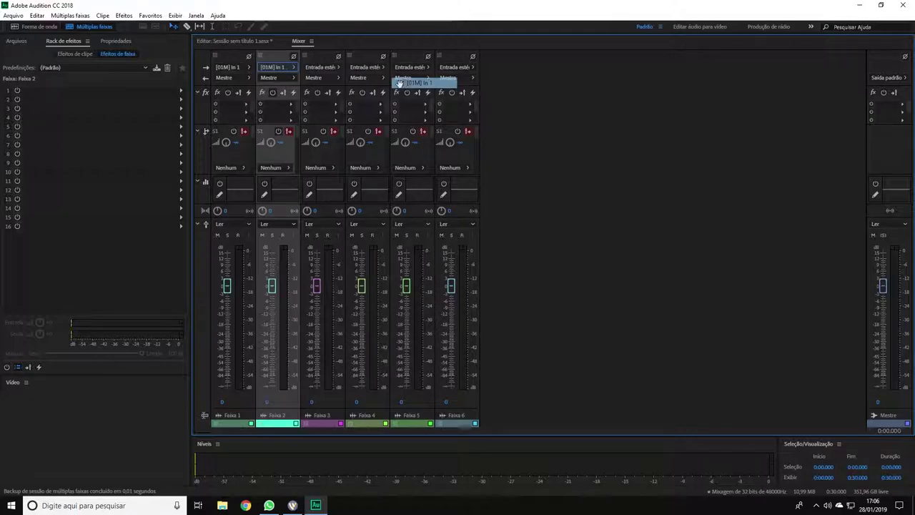
left_click(329, 77)
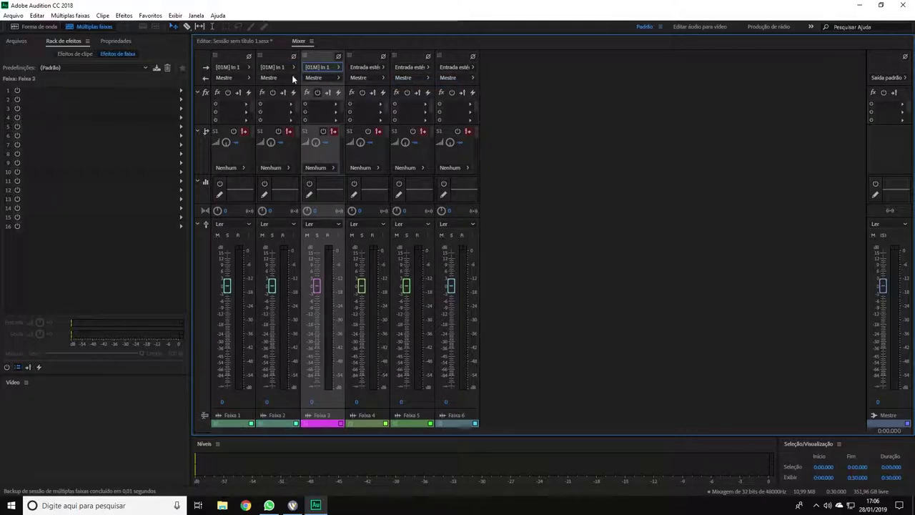
- Route Faixa 1 to mono output [01M] Out 1, Faixa 2 to [02M] Out 2 and Faixa 3 to [03M] Out 3
left_click(249, 78)
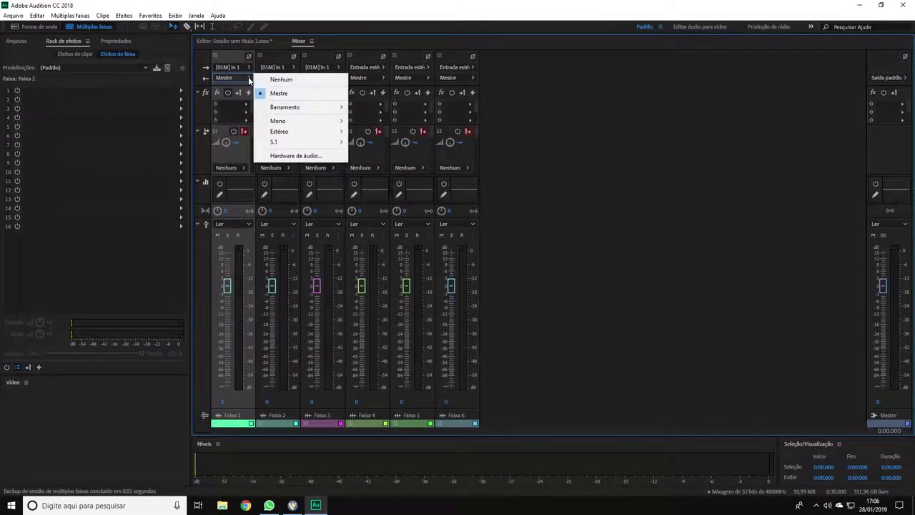
mouse_move(279, 121)
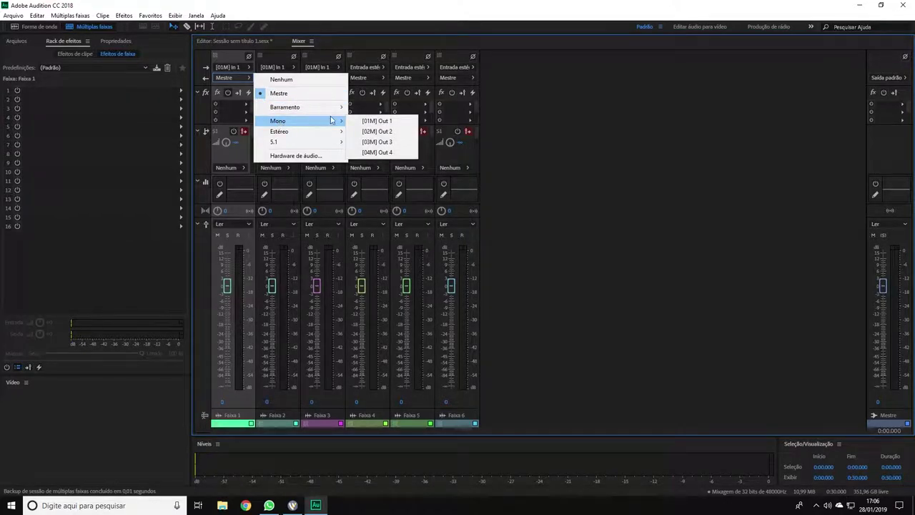
left_click(377, 122)
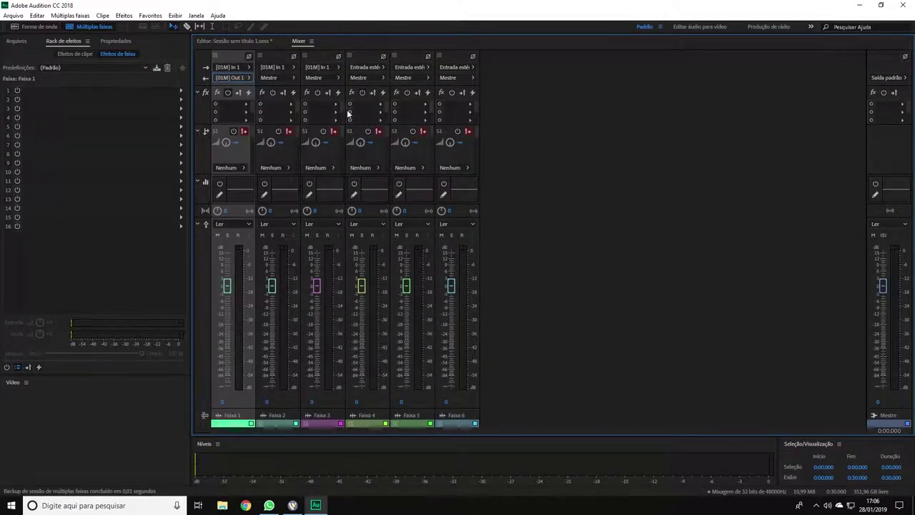
left_click(292, 79)
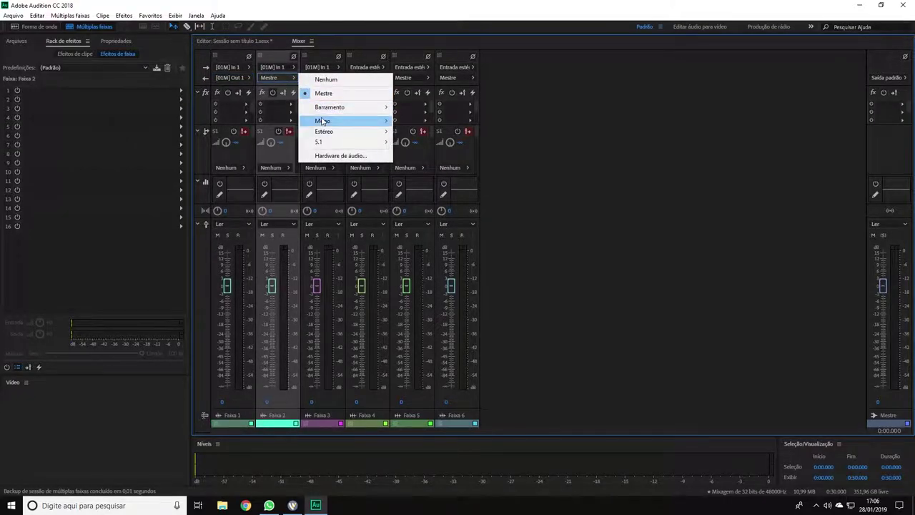
mouse_move(322, 121)
left_click(422, 131)
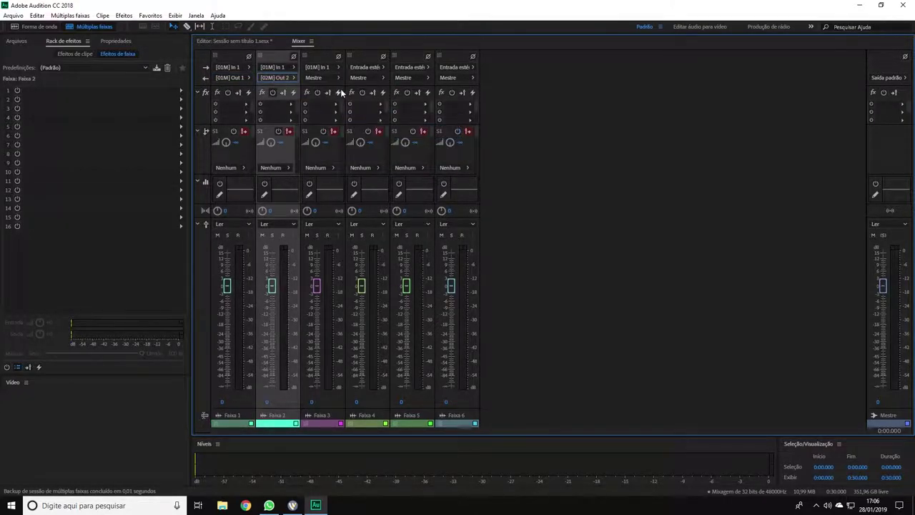
left_click(339, 79)
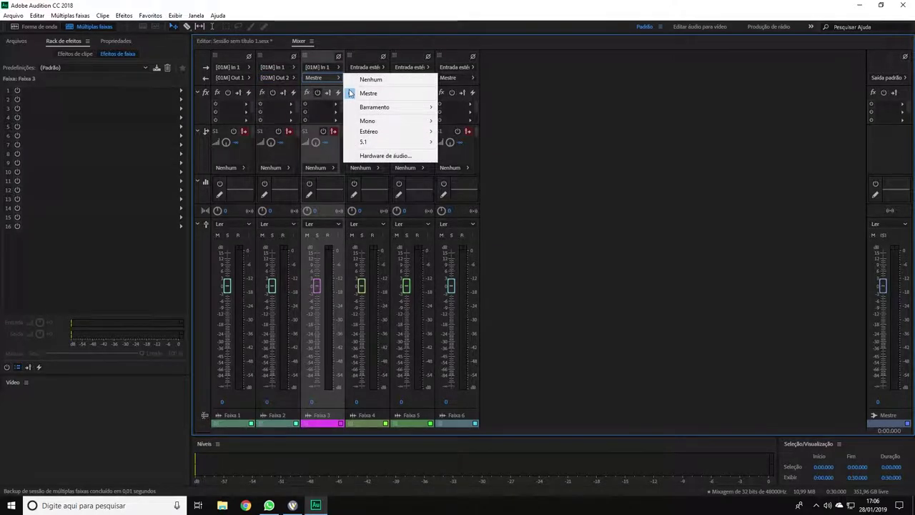
mouse_move(367, 123)
left_click(463, 141)
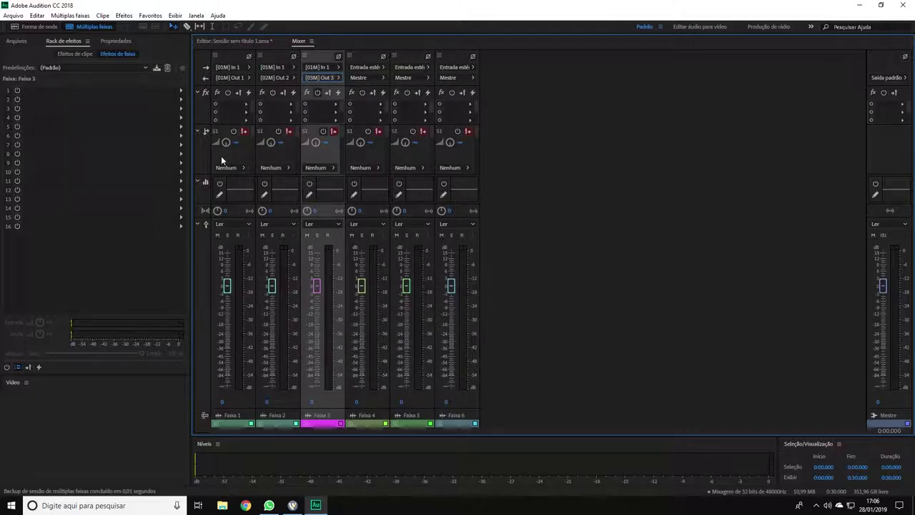
- Solo Faixa 1, arm it for recording, and turn its solo off again
left_click(225, 118)
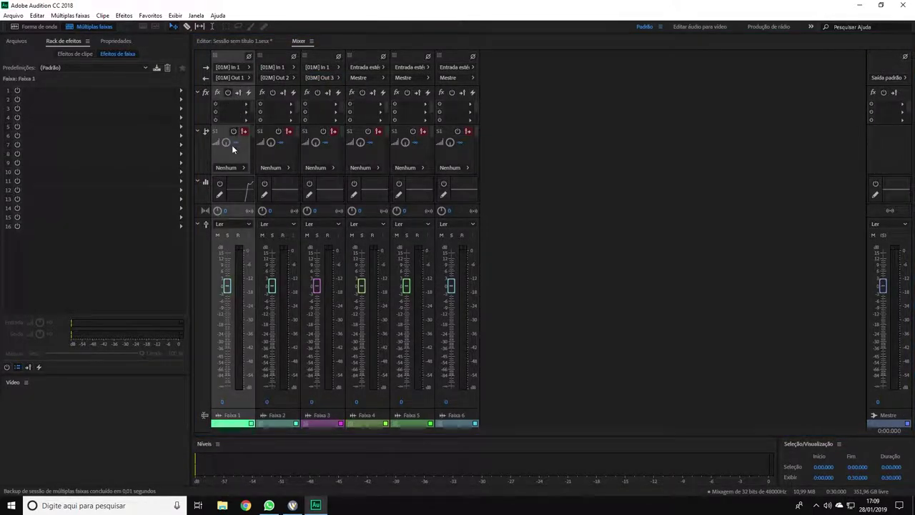
left_click(227, 236)
left_click(238, 235)
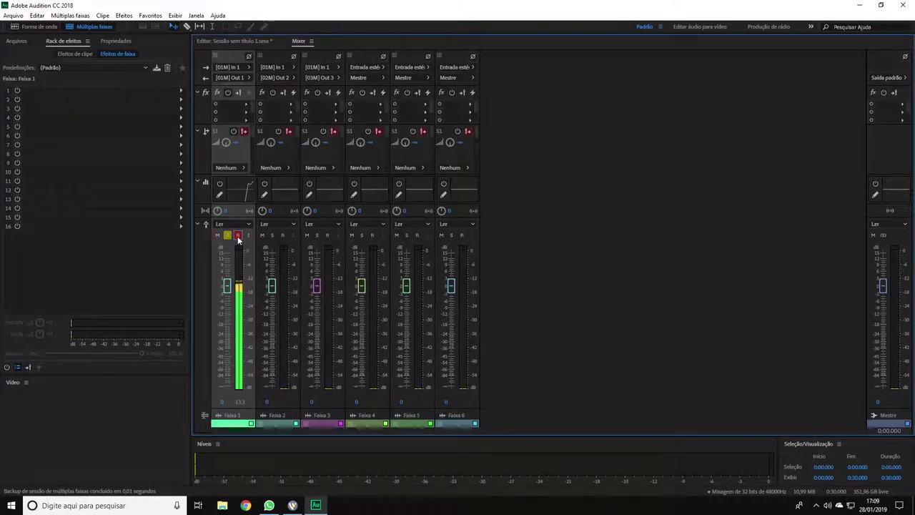
left_click(226, 235)
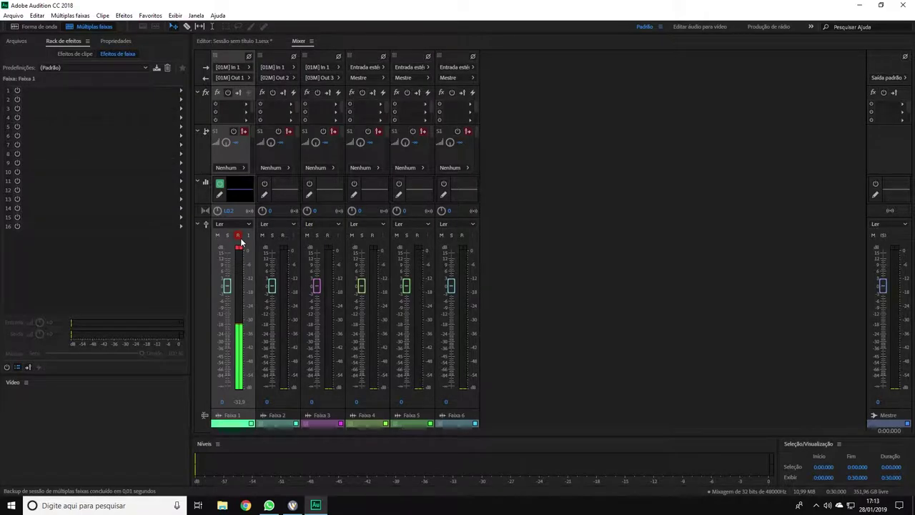
- Open Faixa 1's track EQ and set the low shelf to 73 Hz with a gain of -27,5 dB
double_click(239, 183)
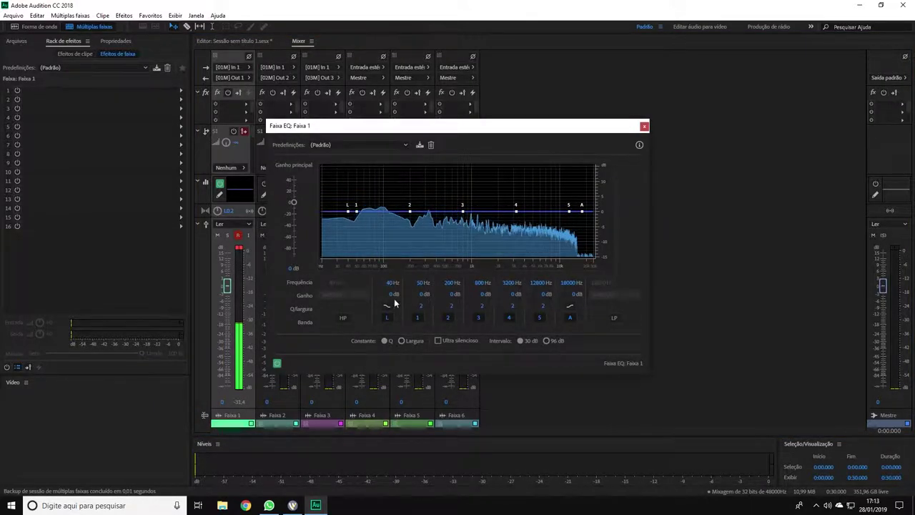
mouse_move(392, 286)
left_mouse_down()
mouse_move(409, 290)
mouse_move(315, 297)
mouse_move(422, 295)
mouse_move(407, 293)
left_mouse_up()
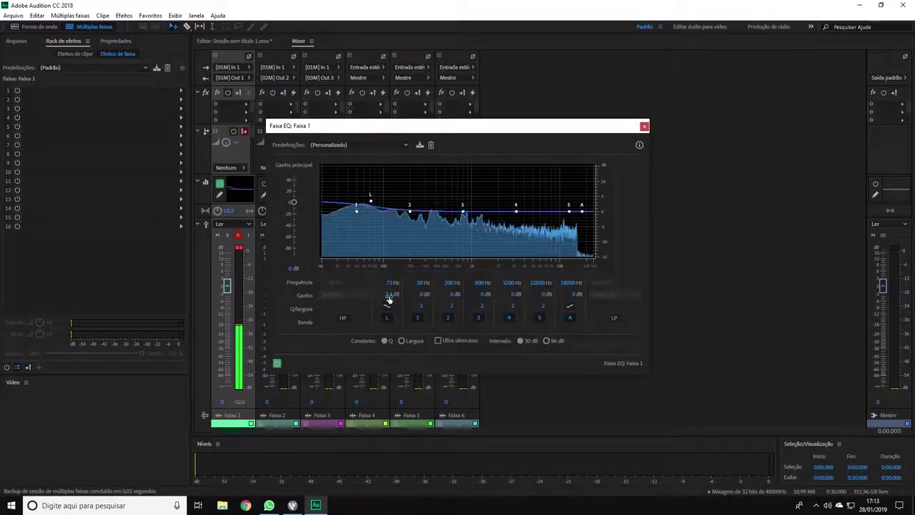
left_click_drag(403, 295, 443, 292)
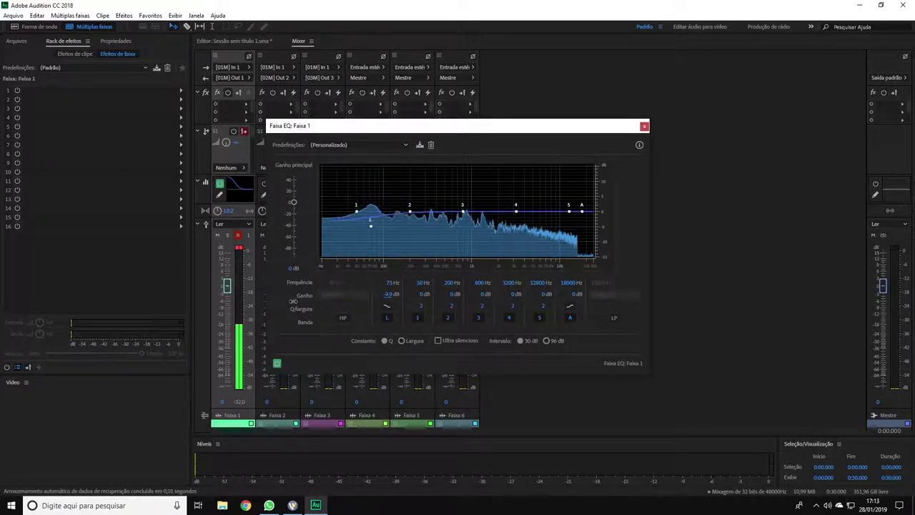
left_click_drag(227, 306, 422, 294)
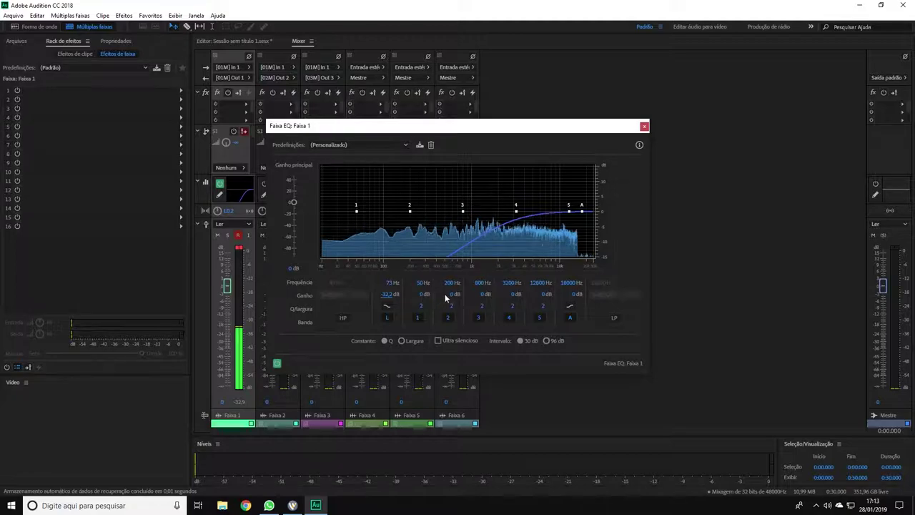
left_click_drag(381, 294, 422, 294)
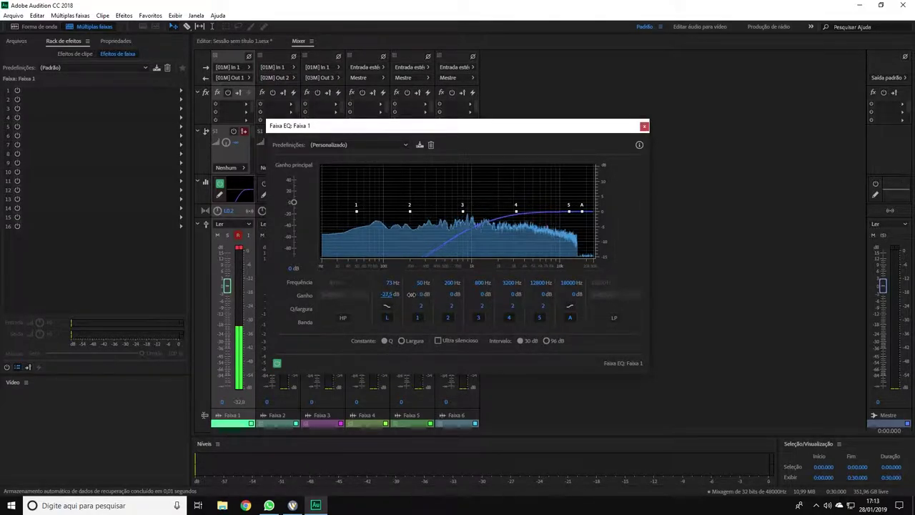
- Boost Faixa 1's EQ: band 3 to 15,3 dB, band 4 to 11,8 dB at 4163 Hz, band 5 to 6,4 dB, high shelf to 7 dB
left_click_drag(577, 294, 595, 291)
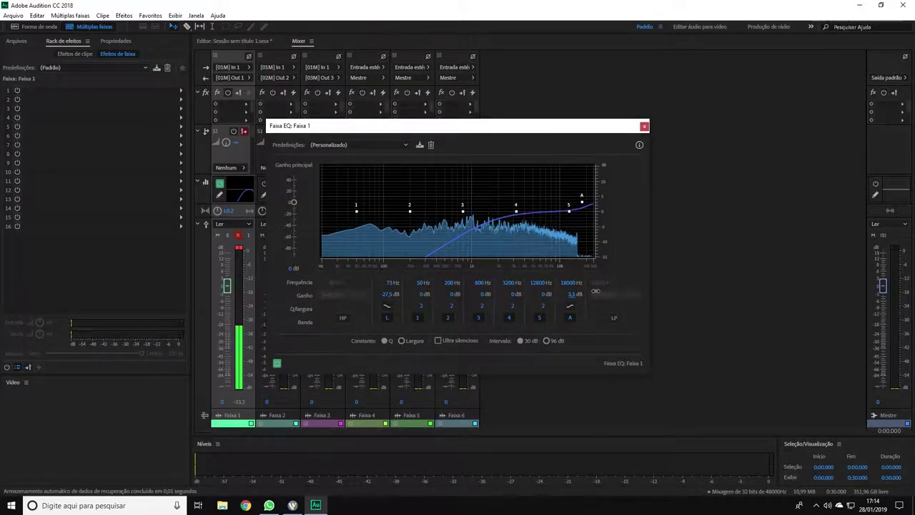
mouse_move(544, 298)
left_mouse_down()
mouse_move(521, 296)
mouse_move(519, 284)
mouse_move(536, 284)
left_mouse_up()
left_click_drag(485, 299, 572, 295)
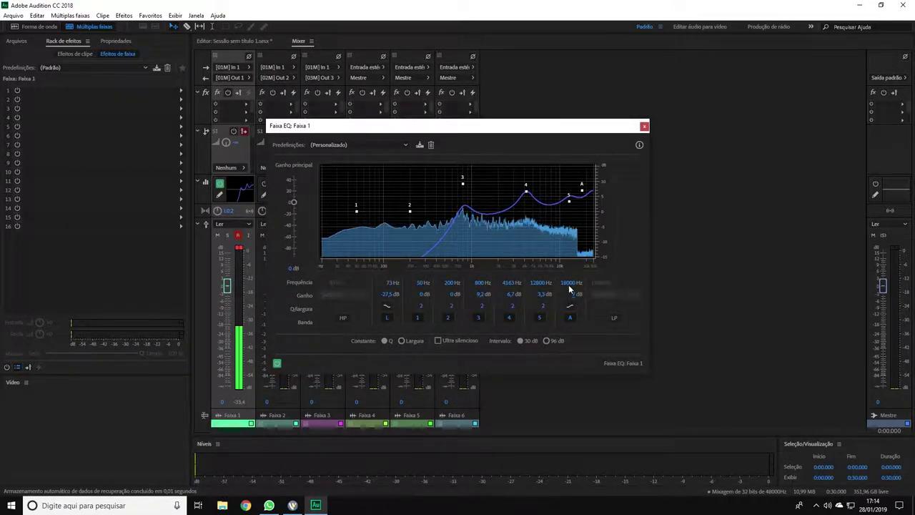
mouse_move(542, 294)
left_mouse_down()
mouse_move(515, 294)
mouse_move(543, 294)
left_mouse_up()
left_click_drag(483, 294, 501, 294)
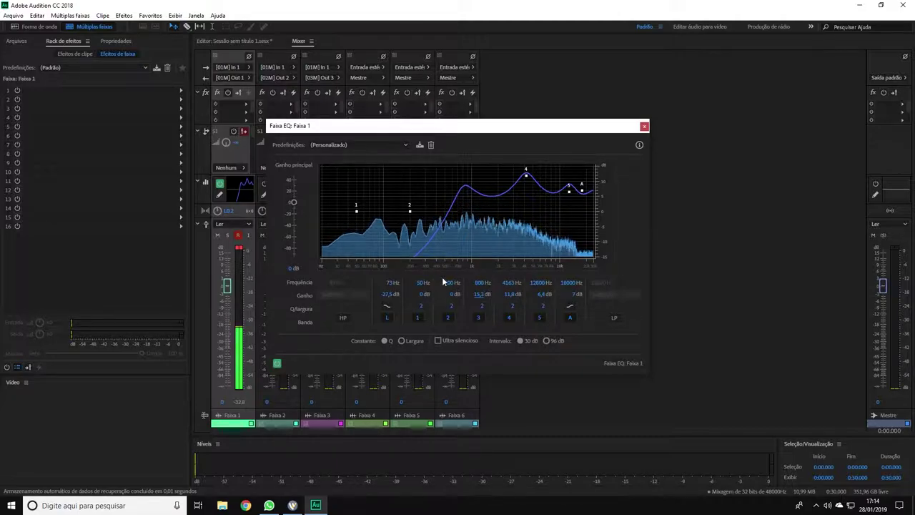
left_click(644, 127)
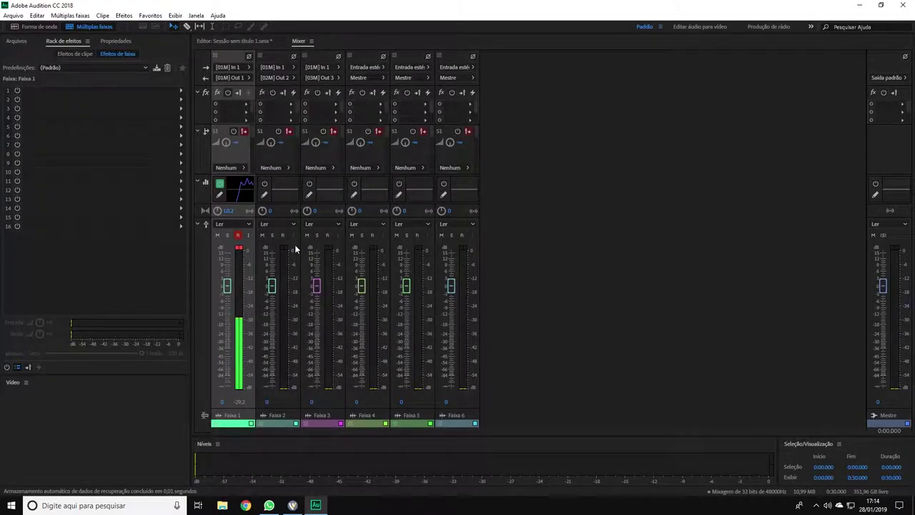
- Refine Faixa 1's EQ: band 1 to -4 dB, band 2 to -5,4 dB at 1054 Hz, band 3 to 11,3 dB, band 4 to 20,5 dB
left_click(233, 189)
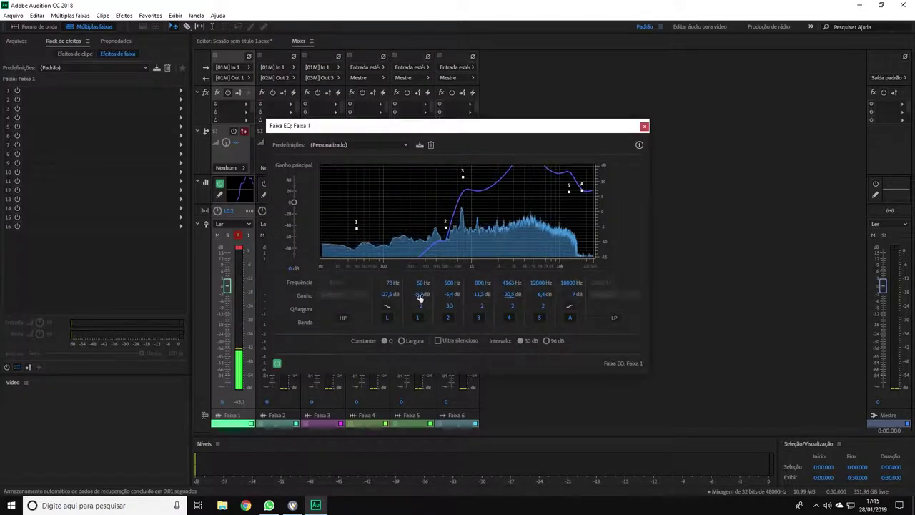
left_click_drag(434, 294, 468, 285)
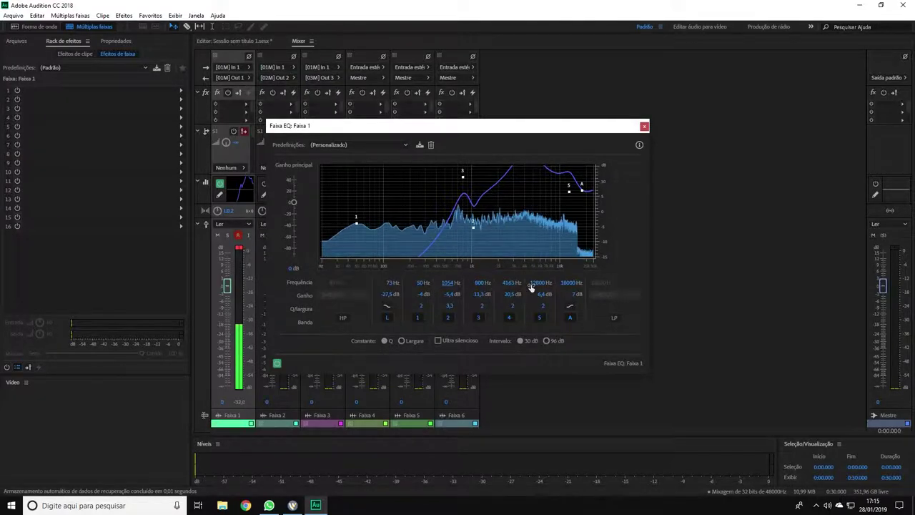
left_click(644, 125)
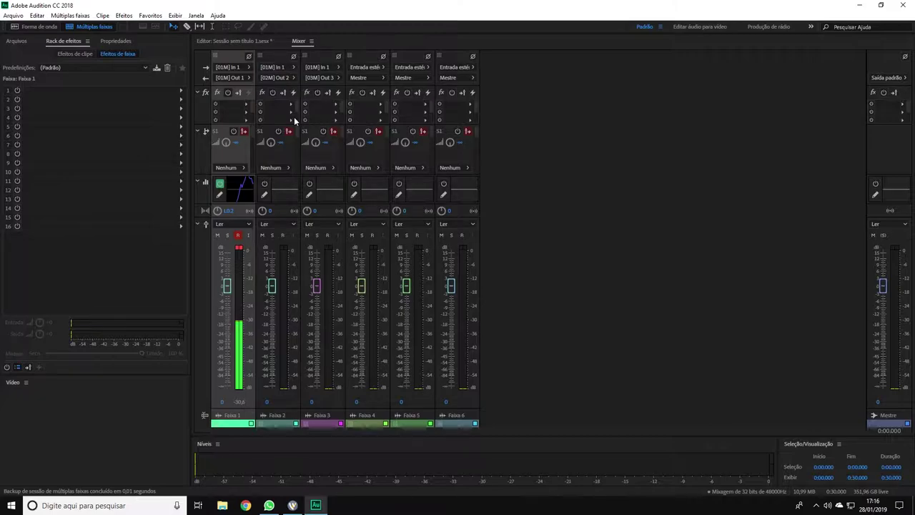
- Arm Faixa 2 for recording, enable its track EQ and load the Amplificador de voz preset
left_click(288, 78)
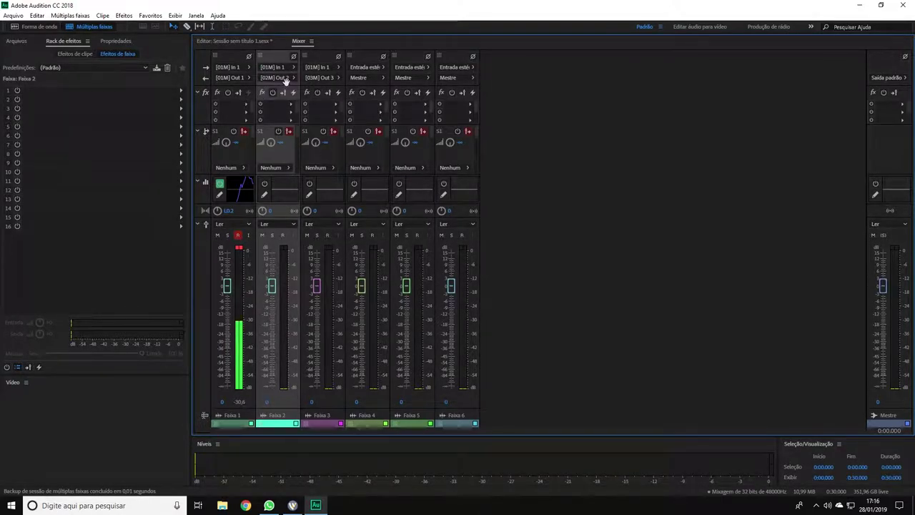
left_click(265, 184)
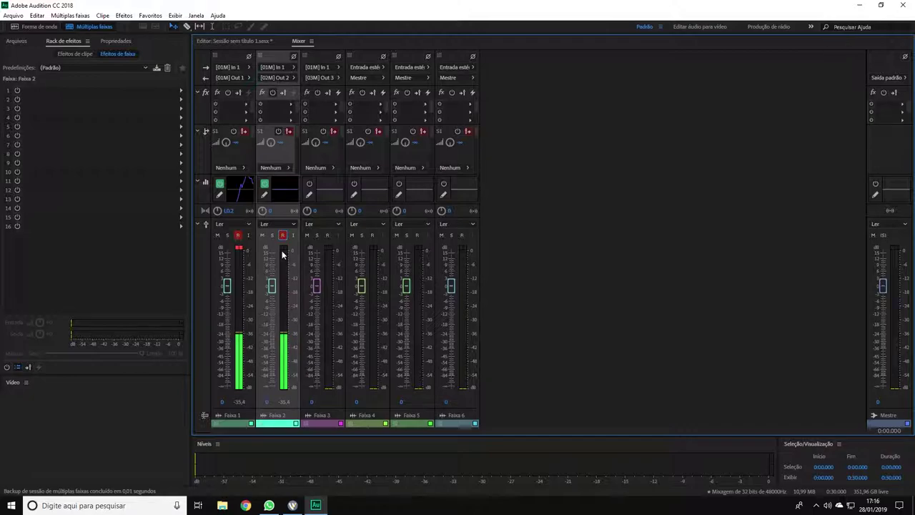
double_click(286, 184)
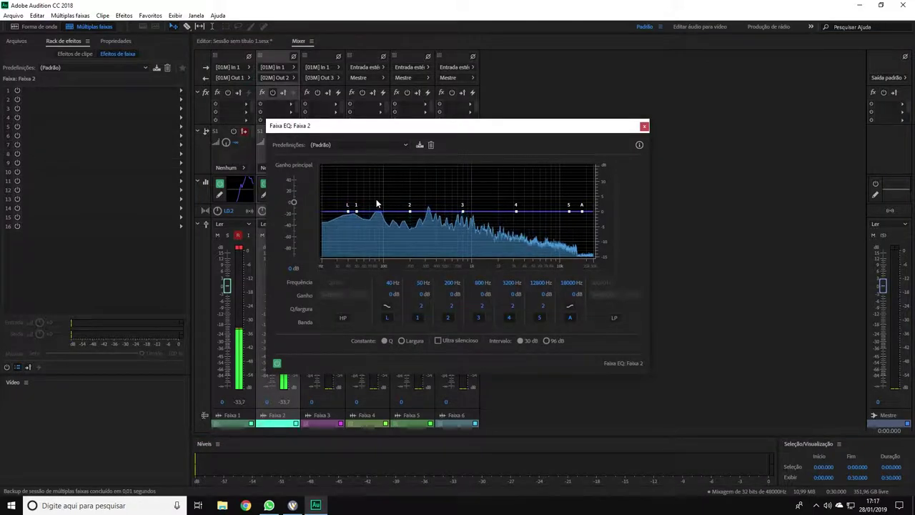
left_click(358, 144)
left_click(343, 207)
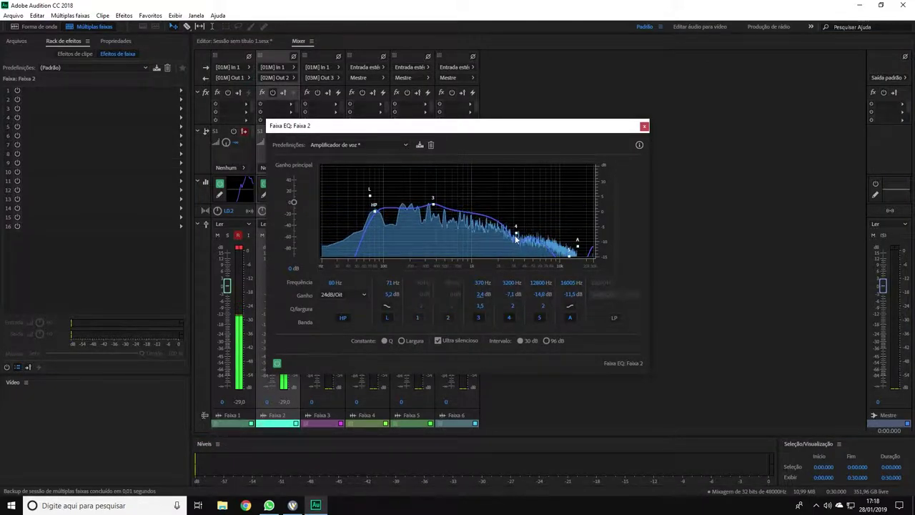
- In Faixa 2's EQ, set the gain of band 4 to 6,1 dB and of band 3 to 4,6 dB
mouse_move(516, 231)
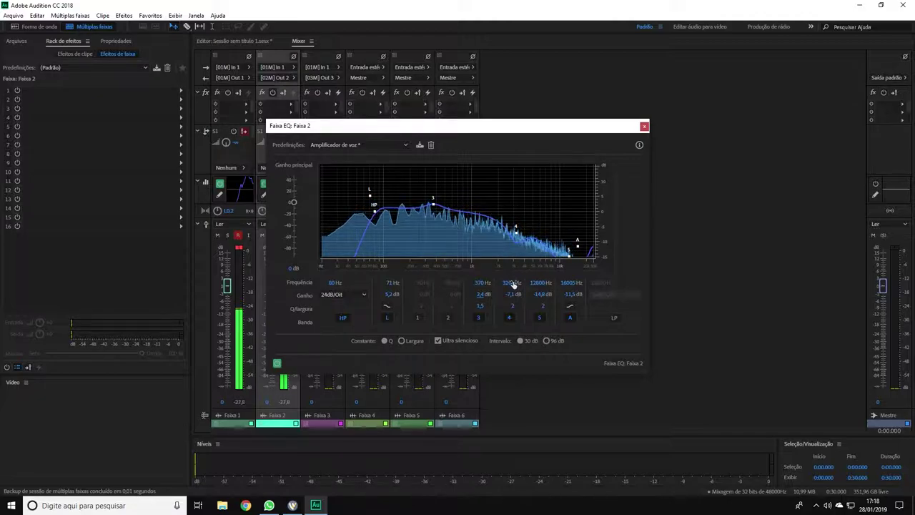
left_click_drag(513, 294, 496, 297)
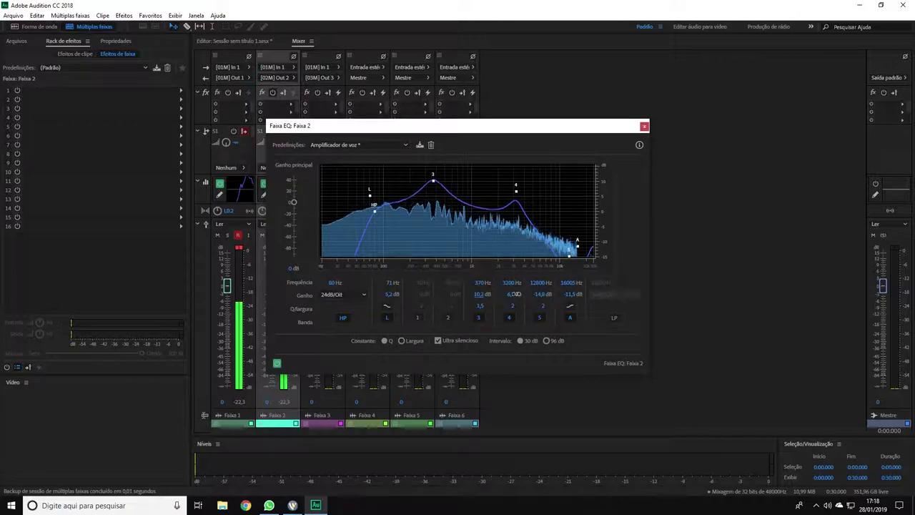
mouse_move(475, 296)
left_mouse_down()
mouse_move(518, 288)
mouse_move(464, 294)
left_mouse_up()
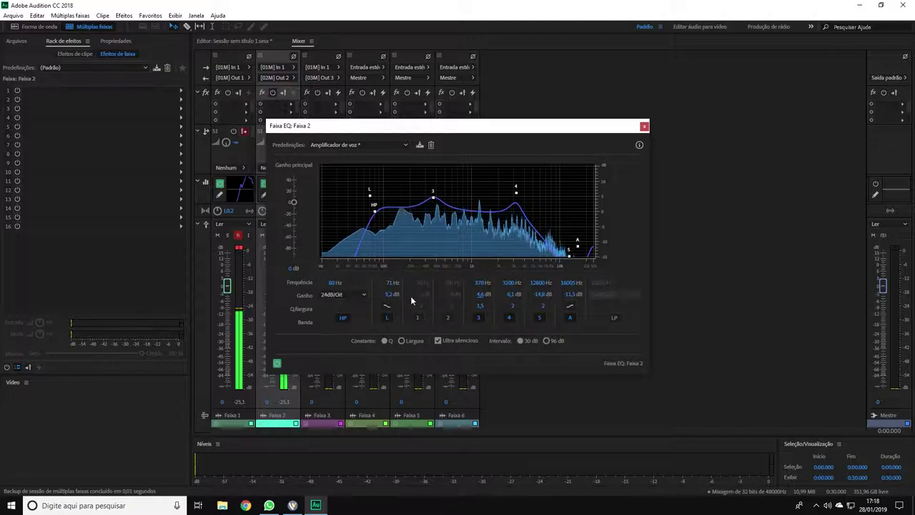
- Set Faixa 2's low shelf to 63 Hz at 7,8 dB and its high-pass cutoff to 336 Hz, and close the EQ
left_click_drag(386, 296, 448, 285)
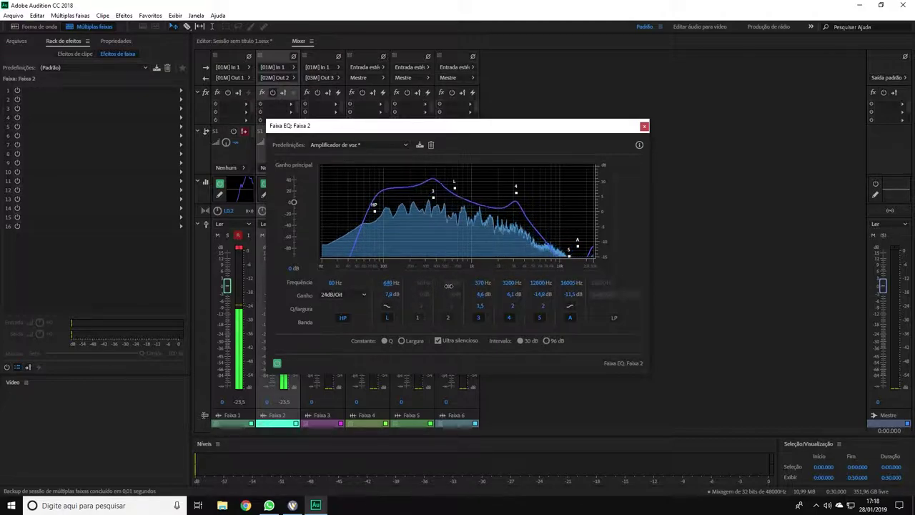
left_click_drag(387, 285, 390, 283)
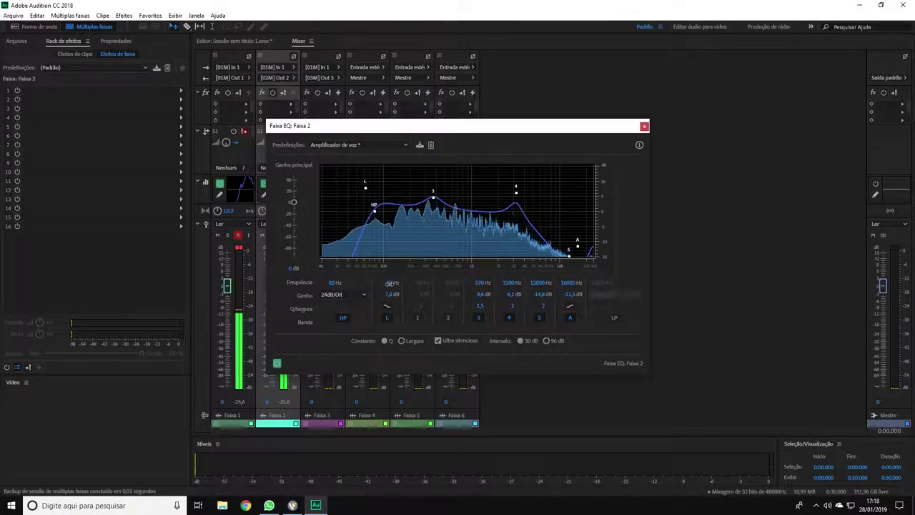
left_click_drag(334, 288, 369, 287)
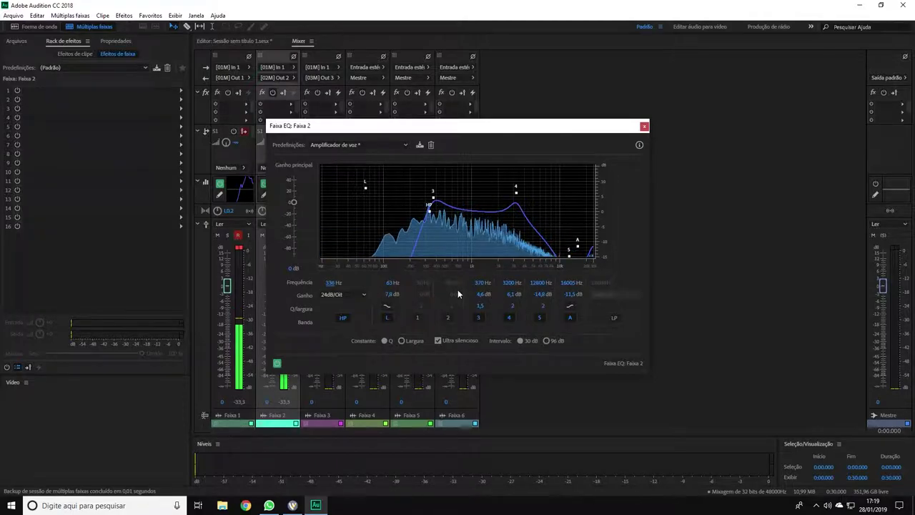
key("Escape")
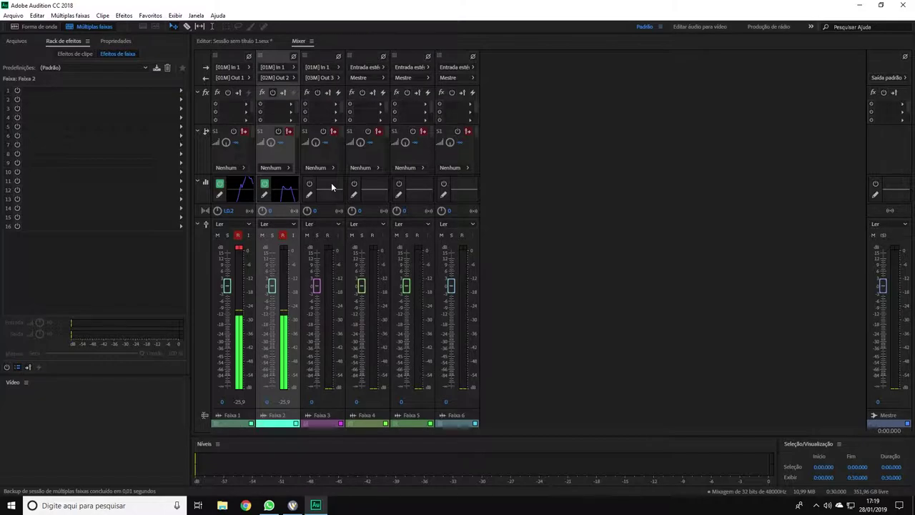